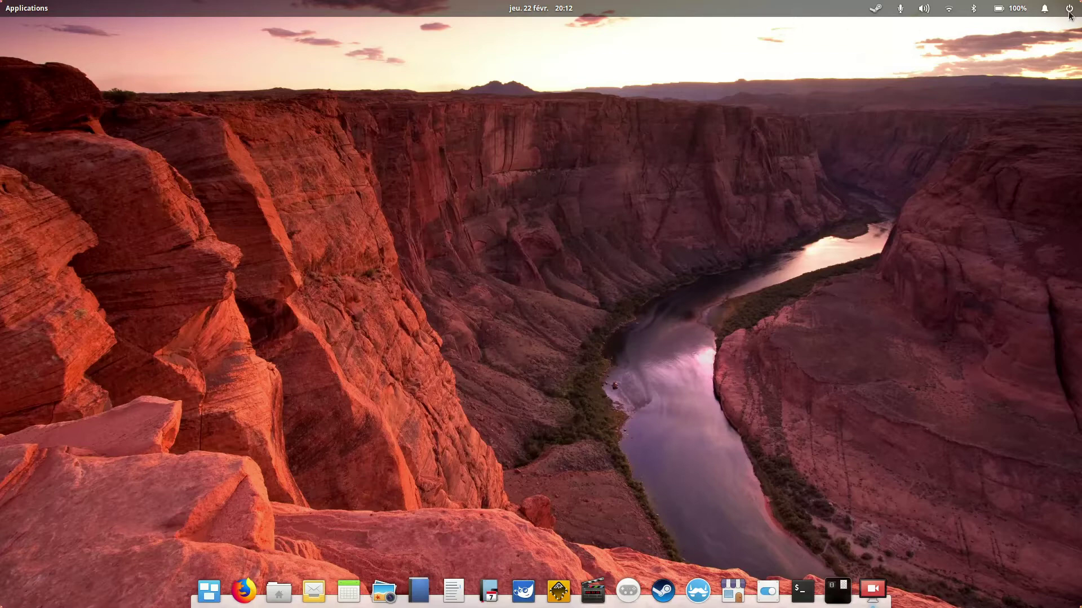
- Browse the applications menu by category and search it for 'xkill'
left_click(13, 9)
scroll(256, 186, "down", 1)
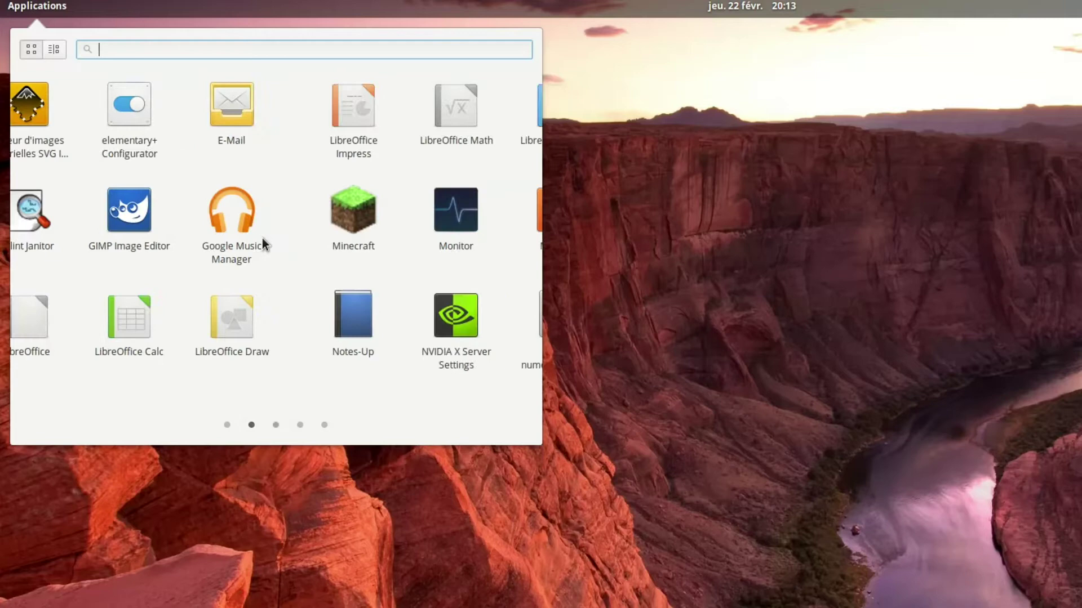
scroll(262, 238, "up", 1)
left_click(54, 49)
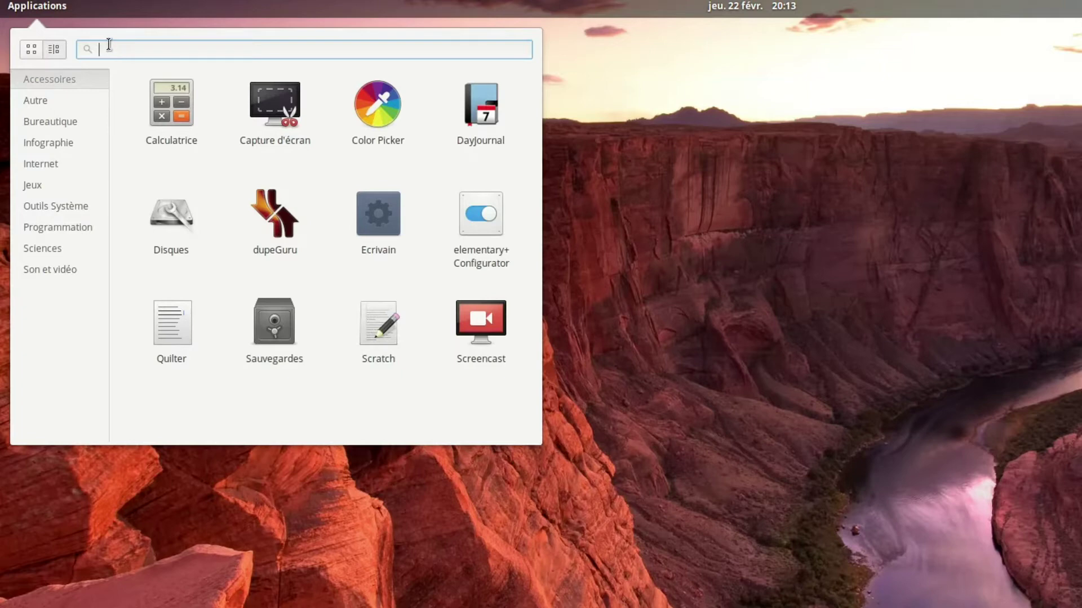
type("xkill")
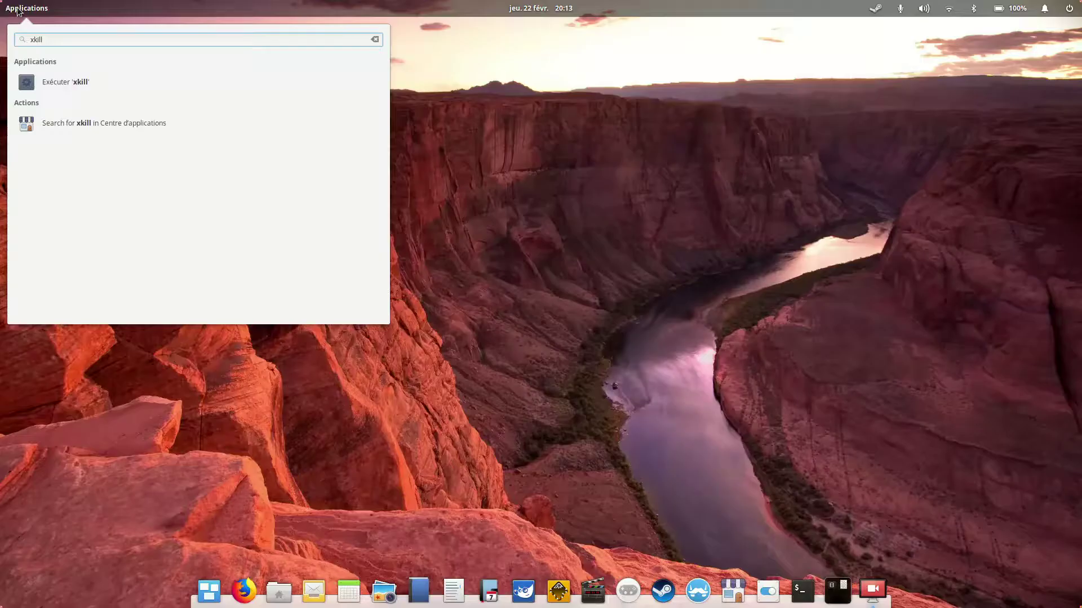
left_click(26, 8)
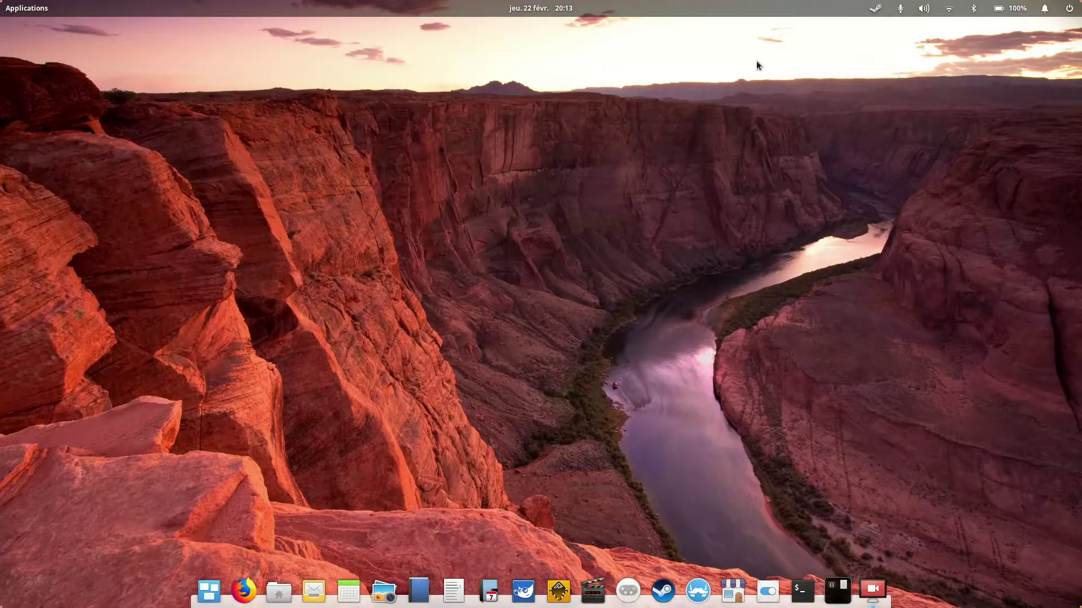
- Check the panel's calendar, session and power options, battery status and Steam menu
left_click(528, 10)
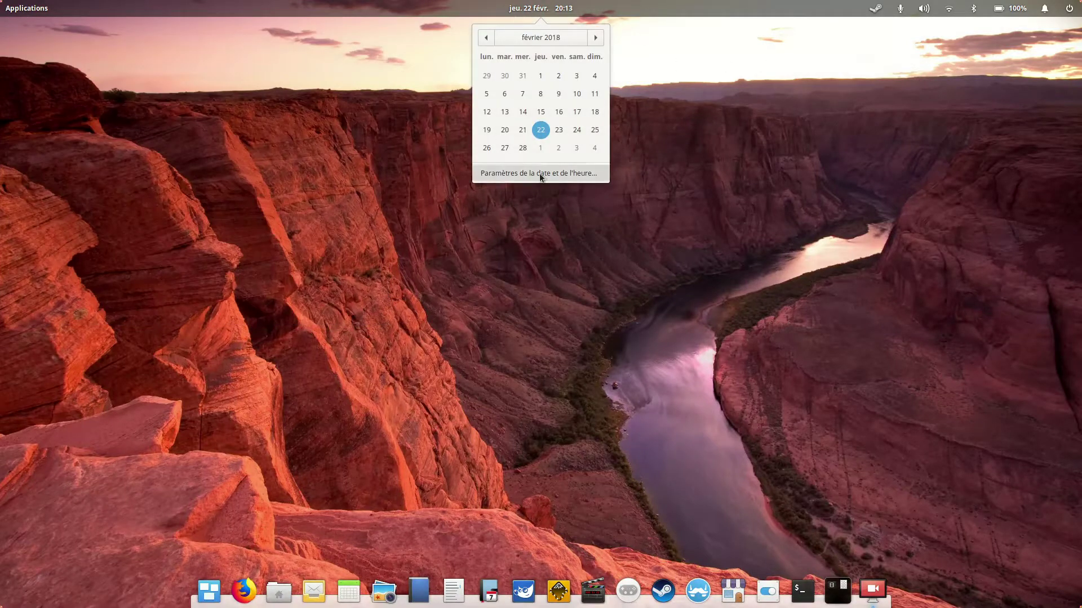
left_click(555, 13)
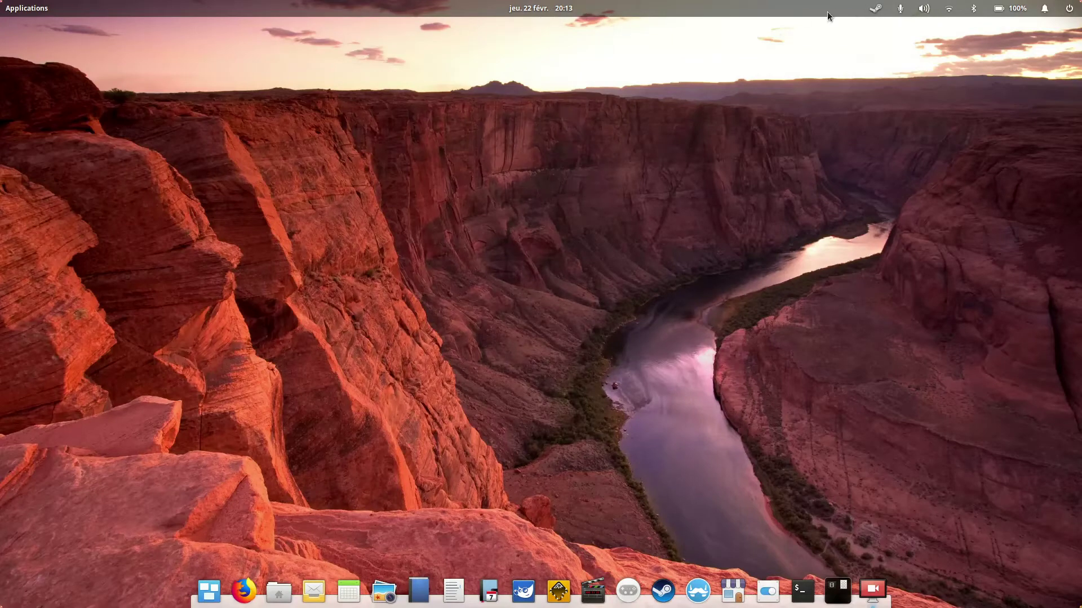
left_click(1068, 8)
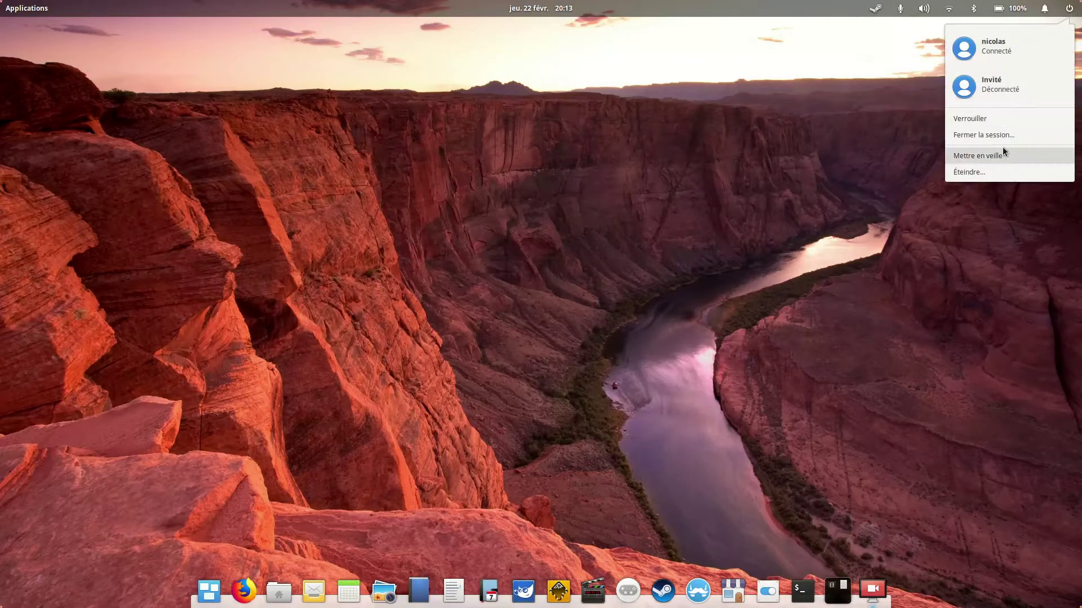
key("Escape")
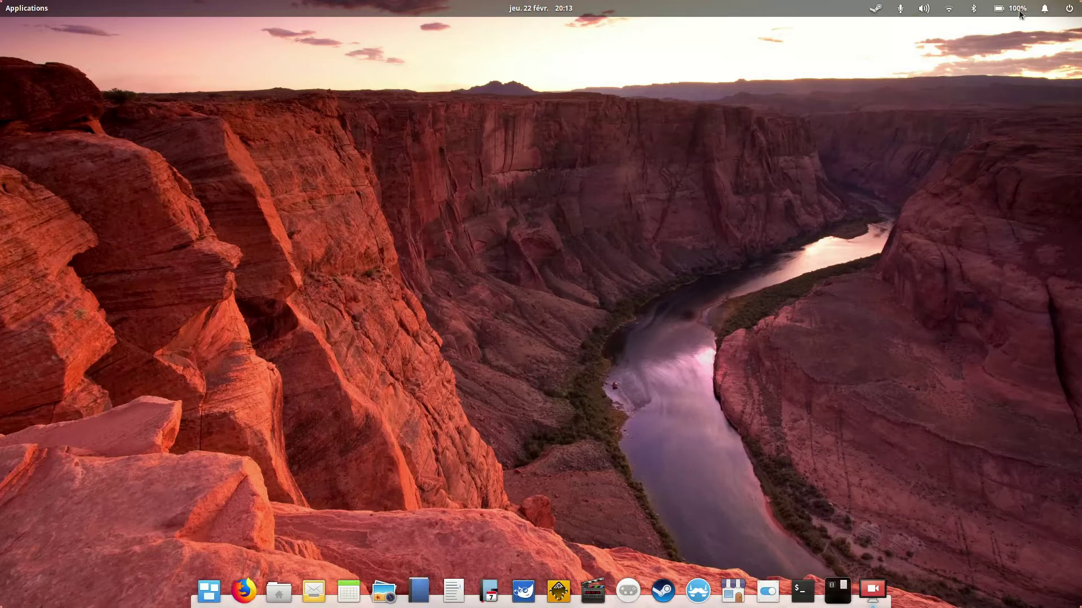
left_click(1018, 11)
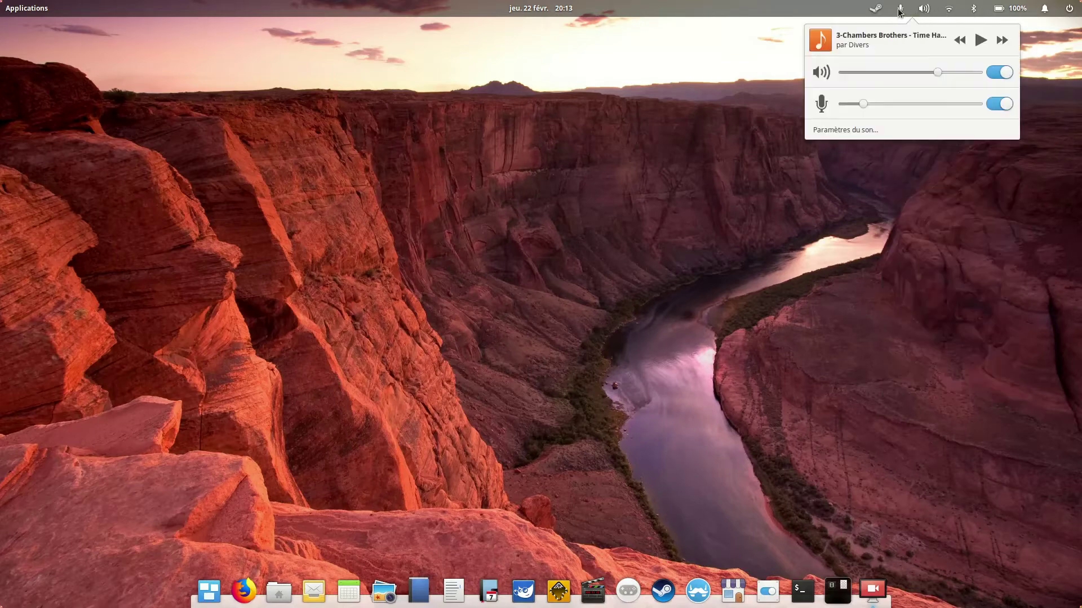
mouse_move(875, 9)
left_click(557, 117)
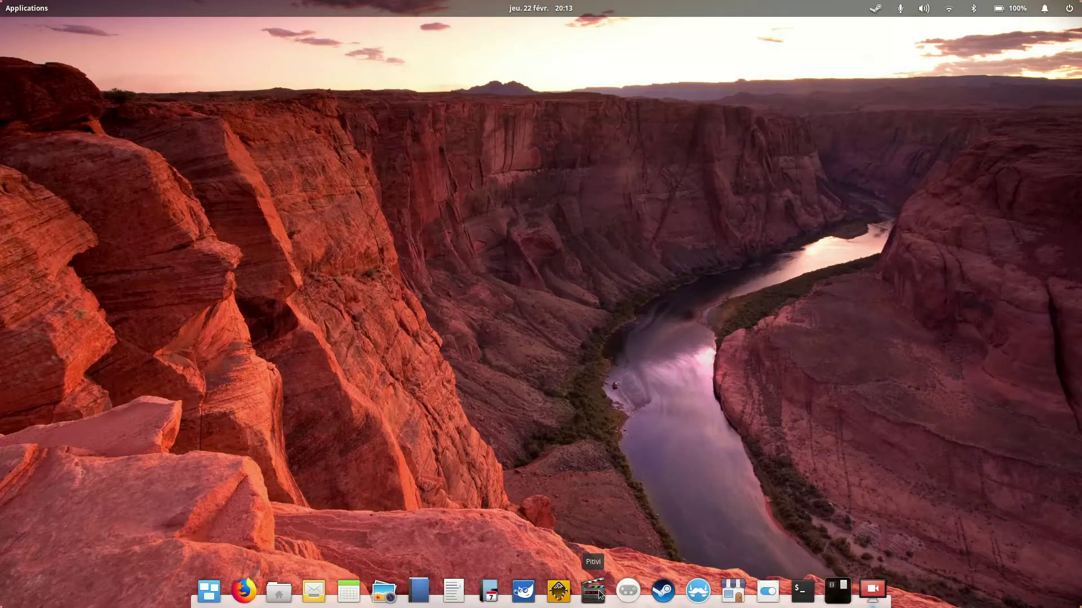
- Launch Lutris and a terminal, snapping the terminal full screen and back before closing it
left_click(636, 593)
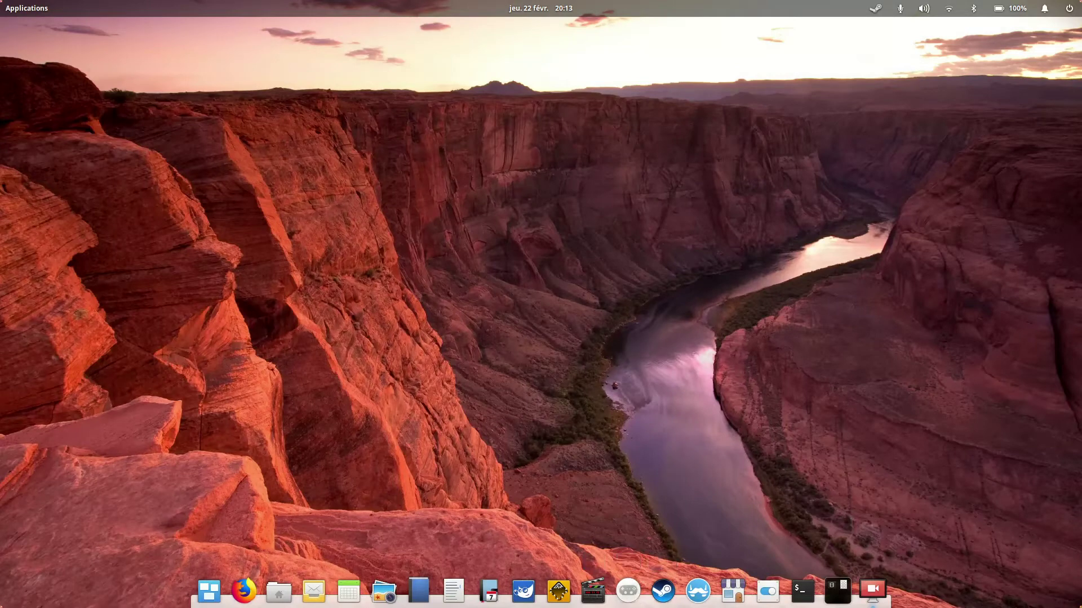
left_click(809, 592)
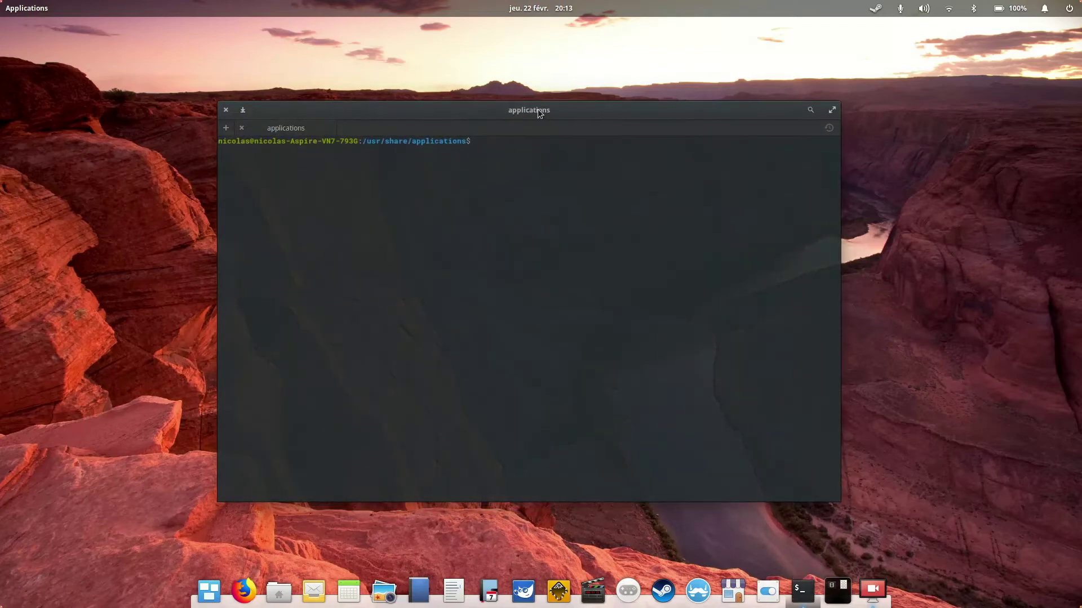
left_click_drag(537, 110, 458, 103)
left_click(250, 88)
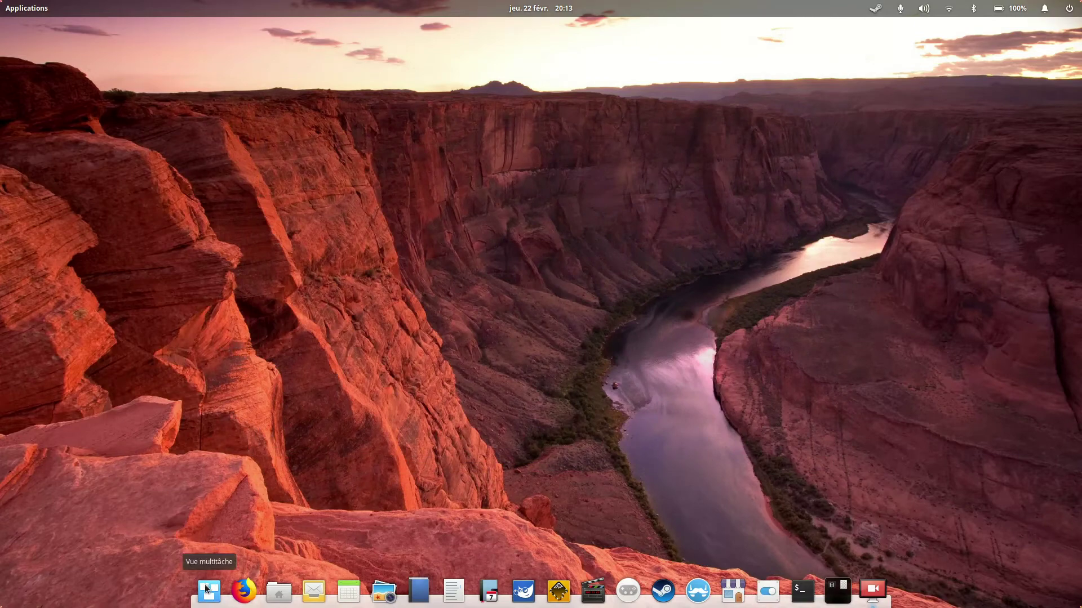
- Launch Files, System Settings and AppCenter from the dock and view them in Multitasking View
left_click(287, 597)
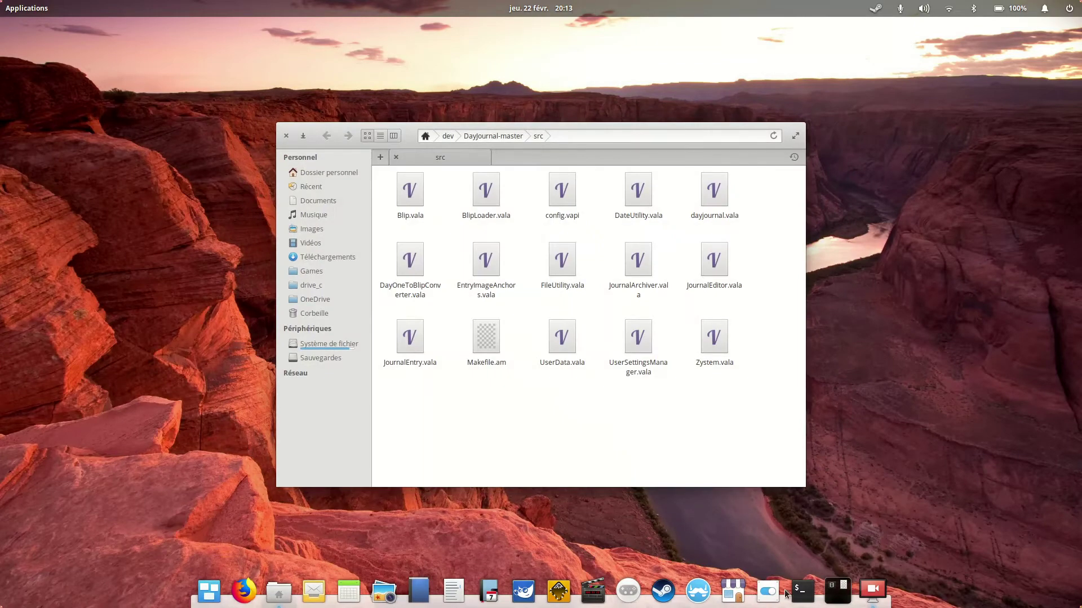
left_click(768, 591)
left_click(733, 591)
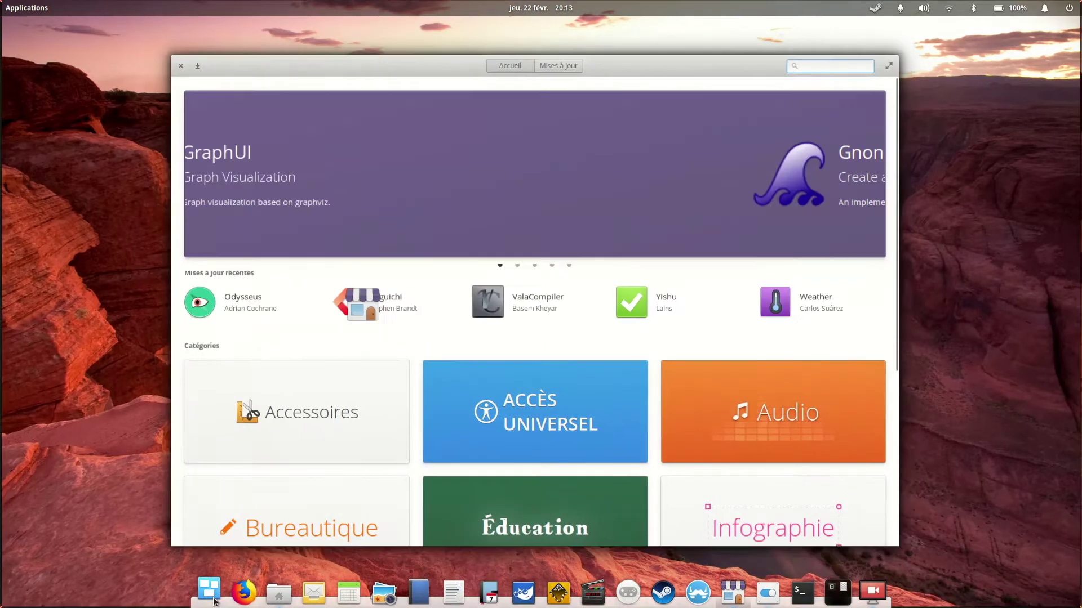
left_click(213, 601)
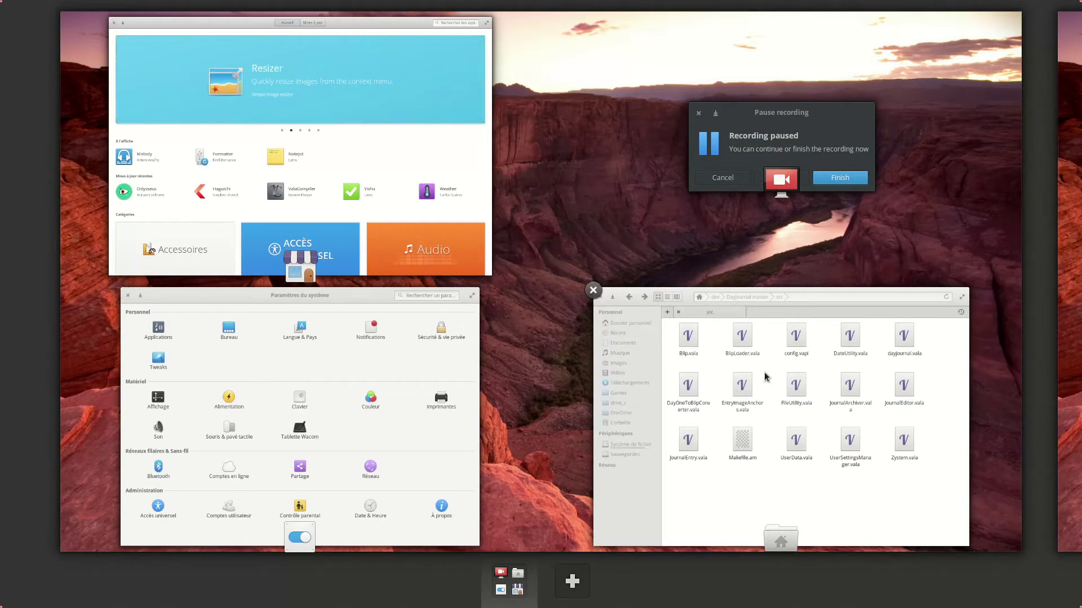
- Close Files and System Settings from the overview, leaving AppCenter in front
middle_click(689, 385)
left_click(362, 293)
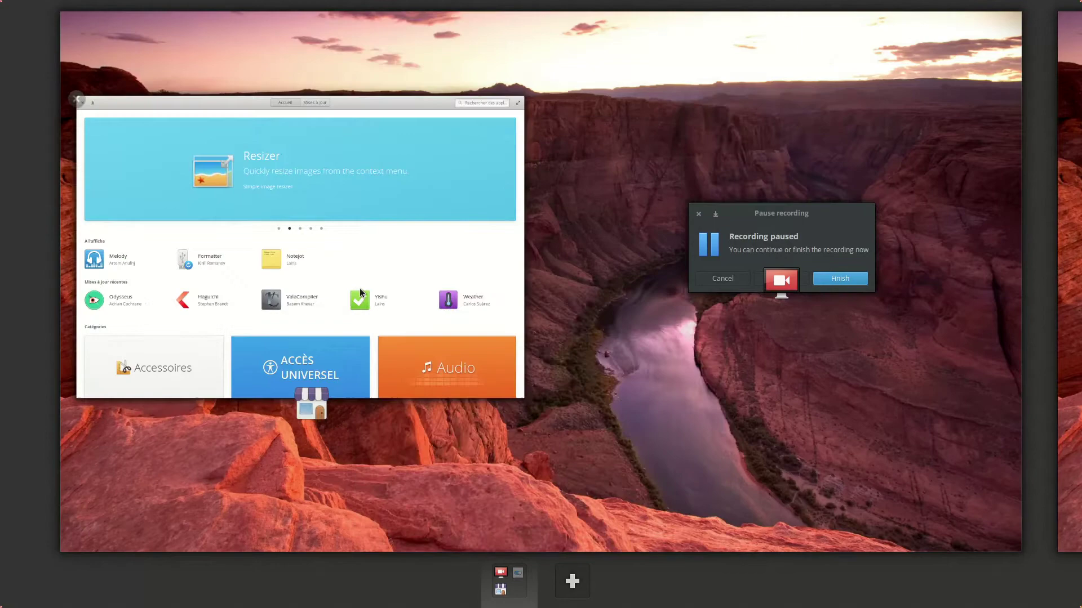
left_click(255, 248)
key("super+Down")
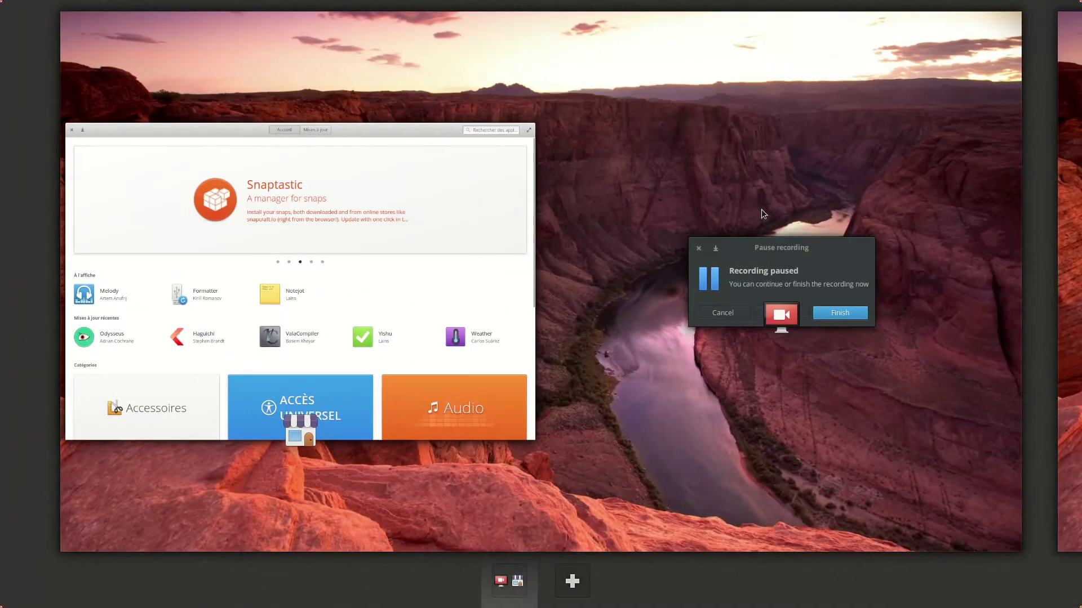
left_click(720, 260)
key("super+Down")
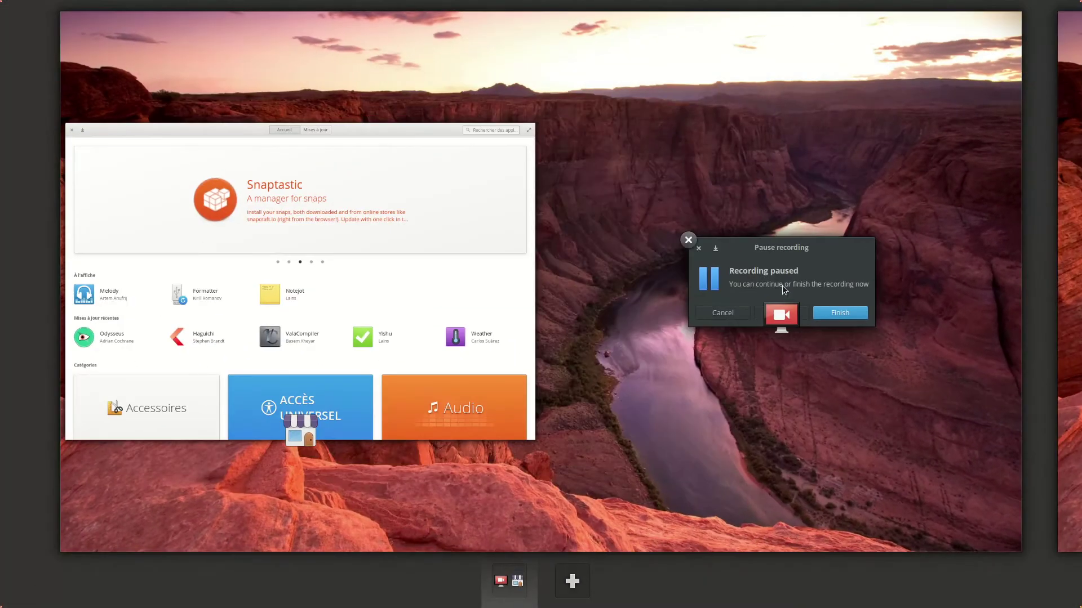
left_click(326, 312)
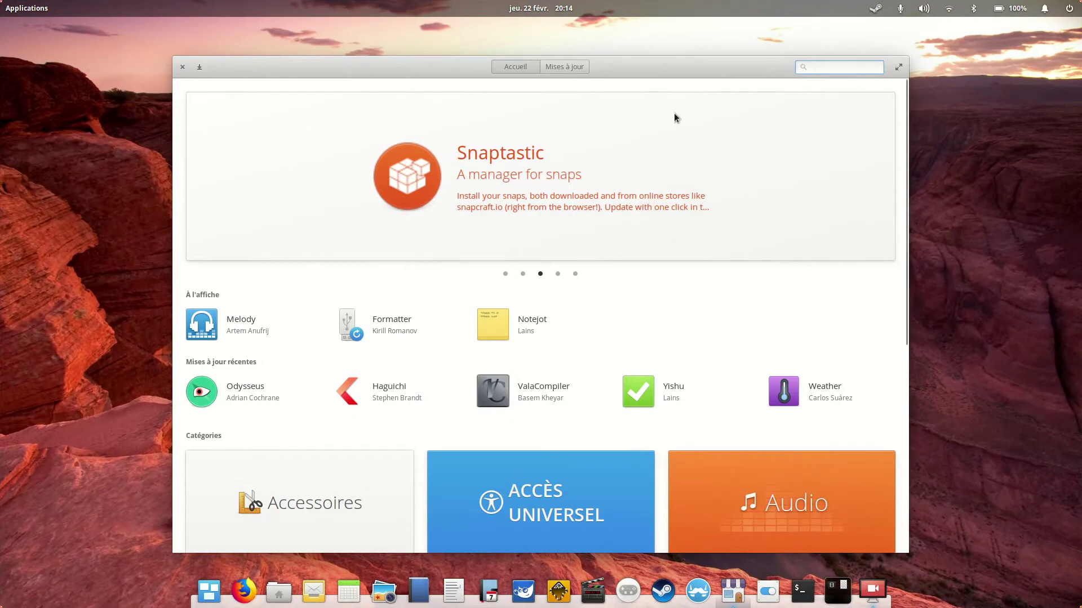
- Create a new empty workspace, then open and close Notes on it
key("super+Down")
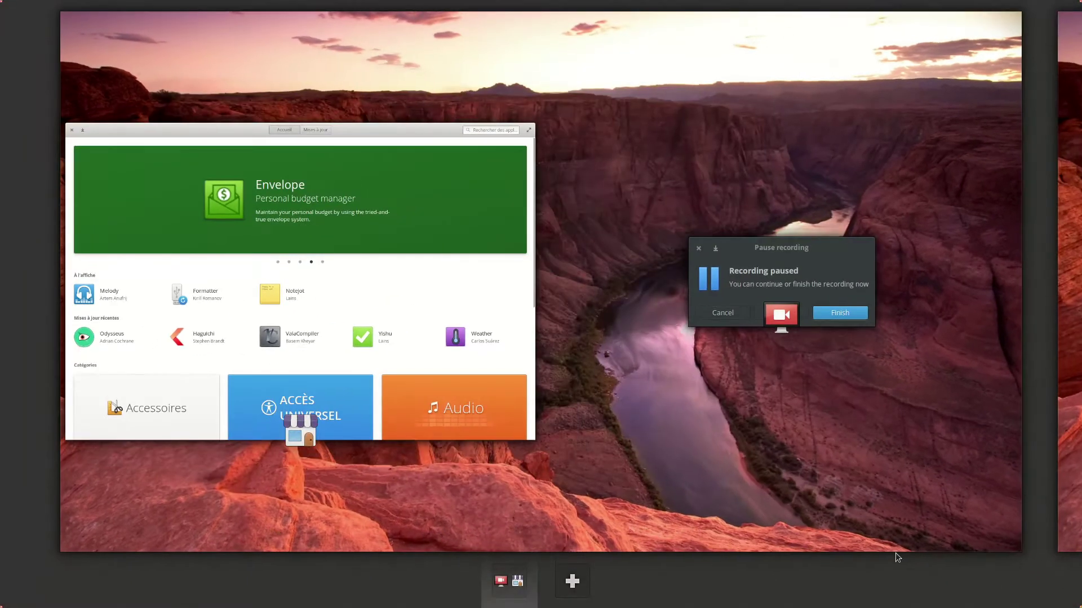
scroll(564, 589, "down", 1)
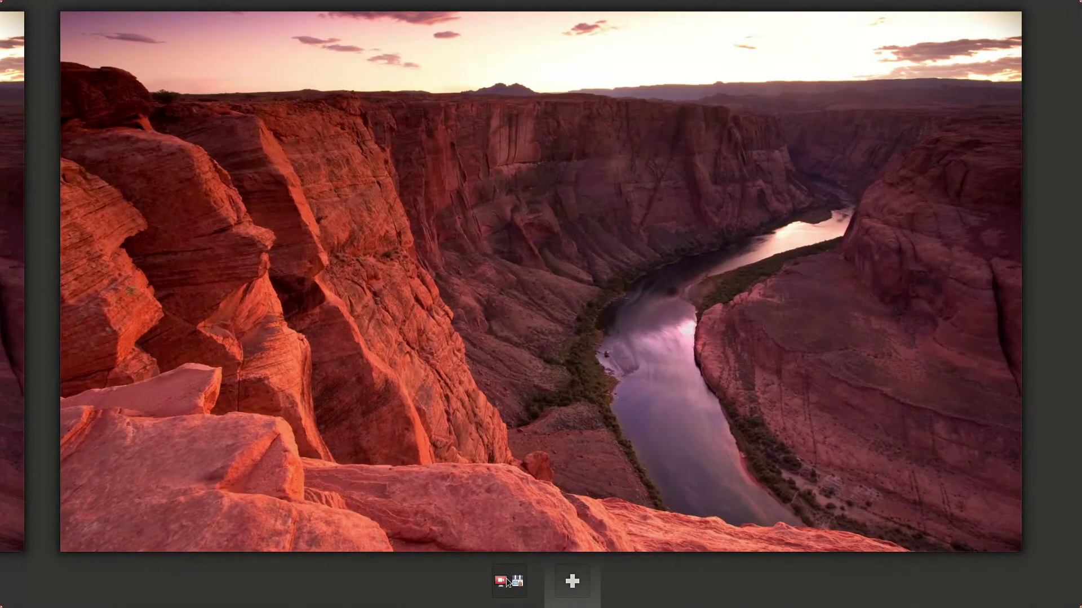
scroll(568, 586, "up", 1)
left_click(567, 585)
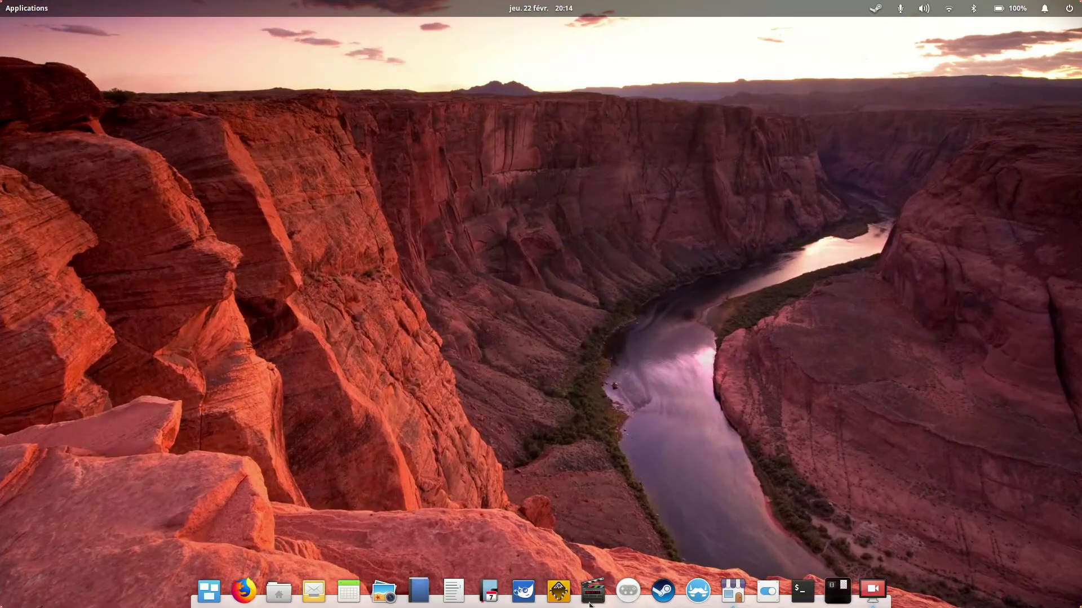
left_click(489, 590)
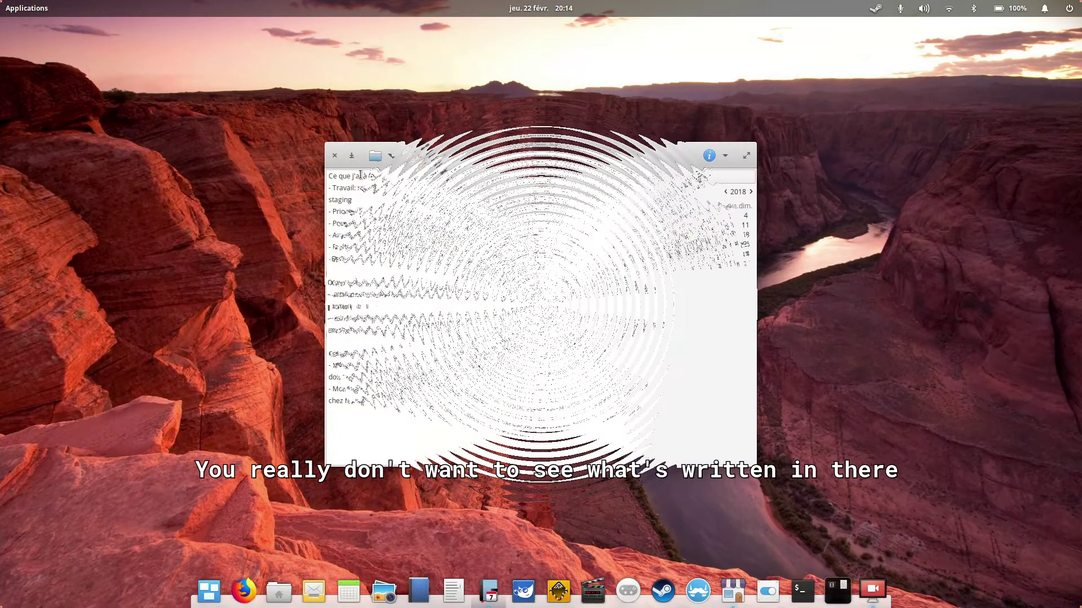
left_click(337, 159)
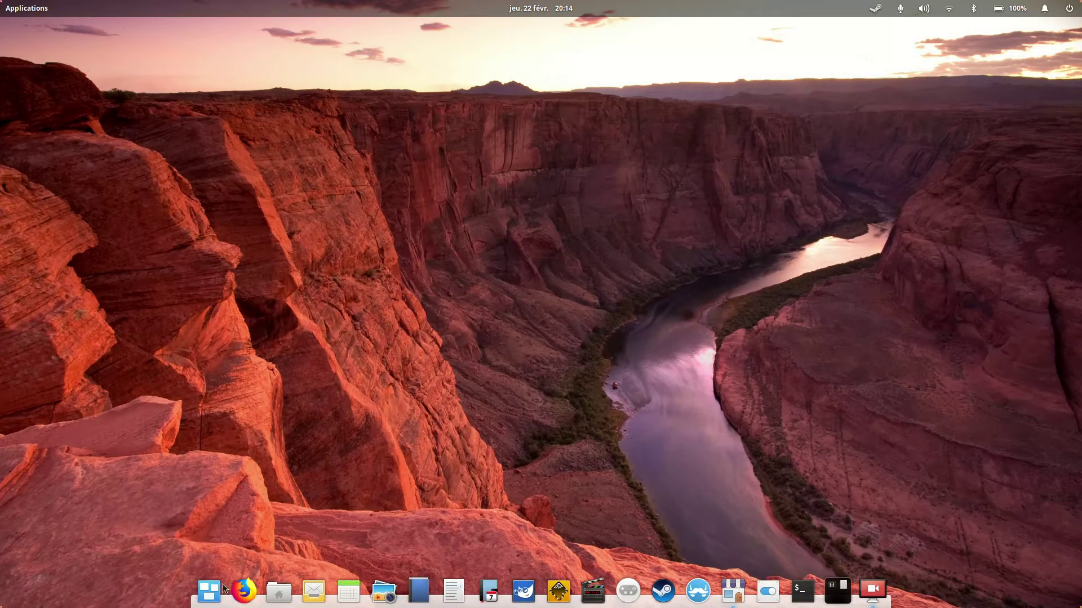
- Return to the AppCenter workspace and bring AppCenter to the front
left_click(216, 587)
left_click(19, 360)
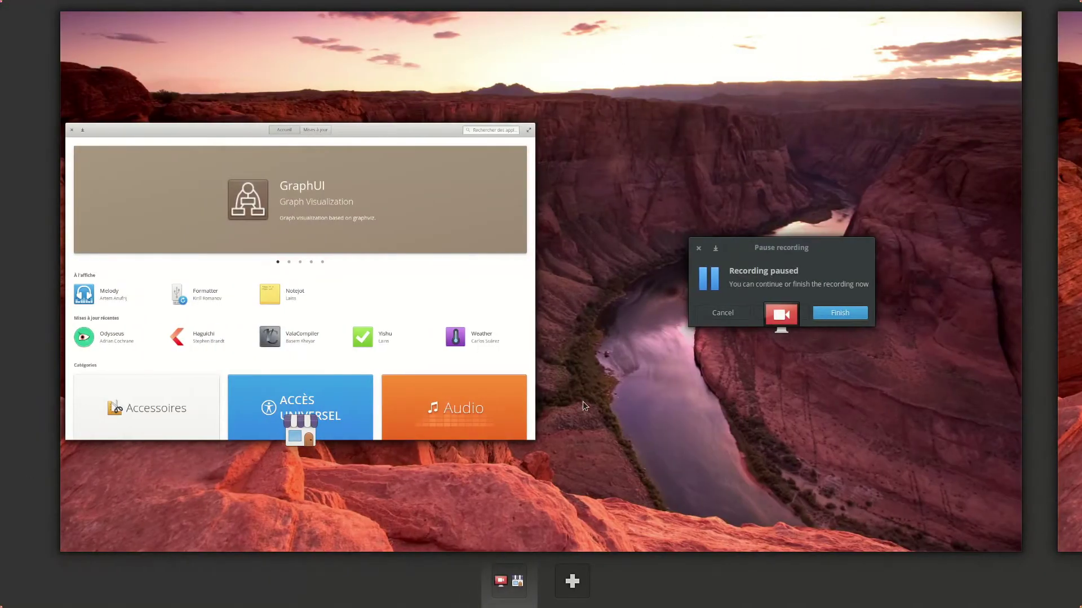
left_click(438, 336)
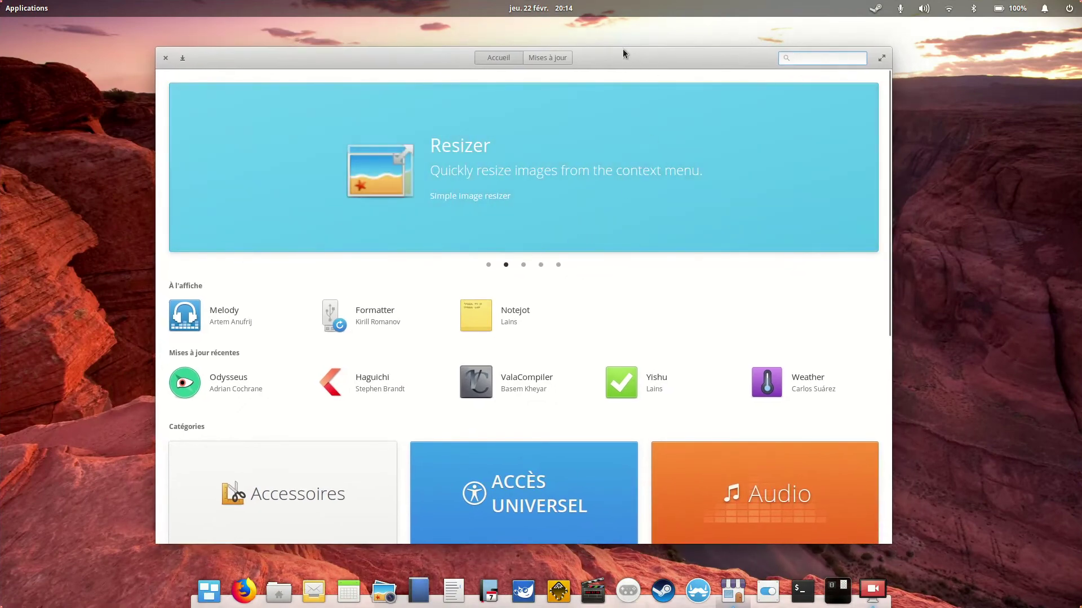
- Tile AppCenter to the top edge and left half of the screen, then close it
left_click_drag(623, 50, 1079, 107)
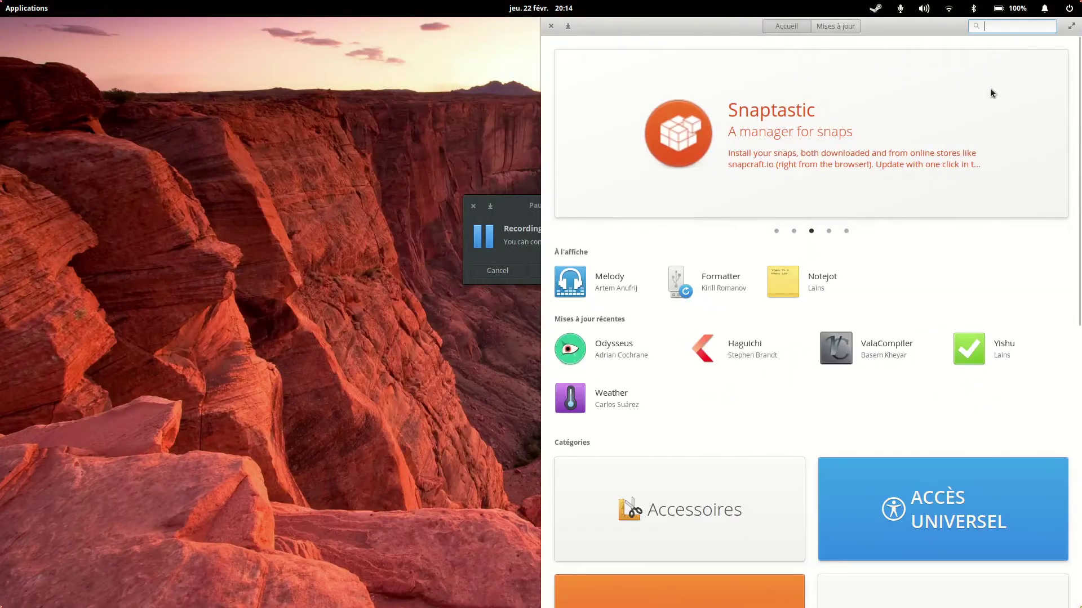
left_click_drag(933, 30, 402, 58)
key("super+Down")
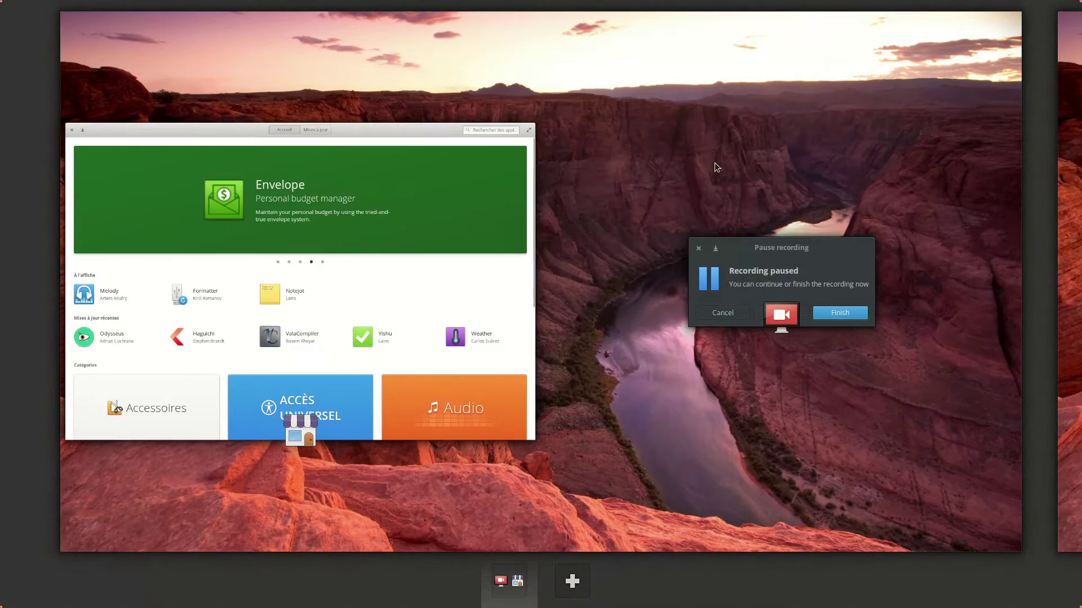
left_click(664, 228)
left_click(489, 209)
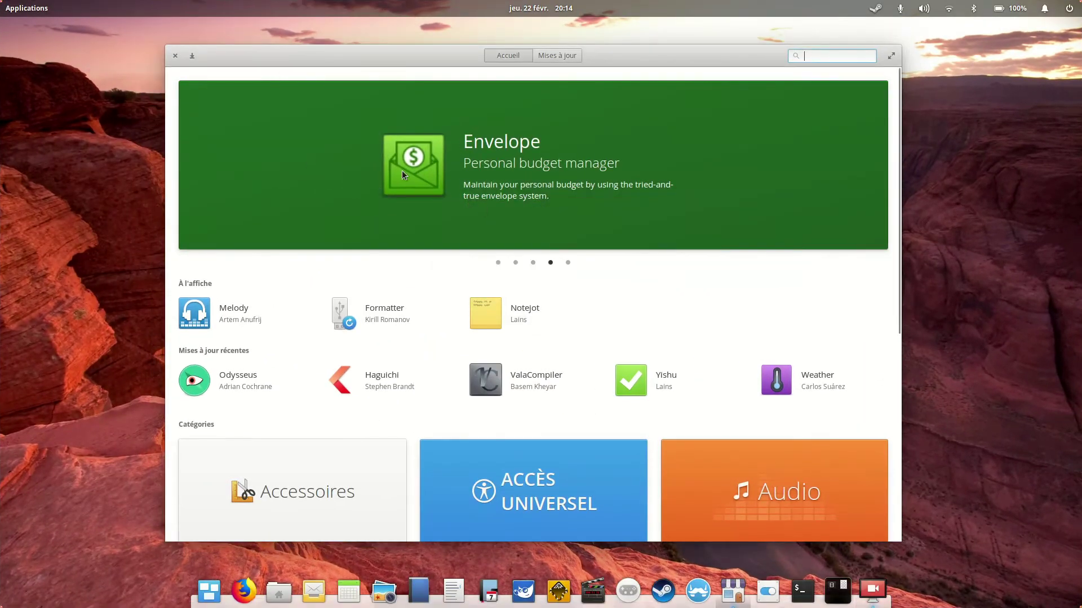
left_click(175, 56)
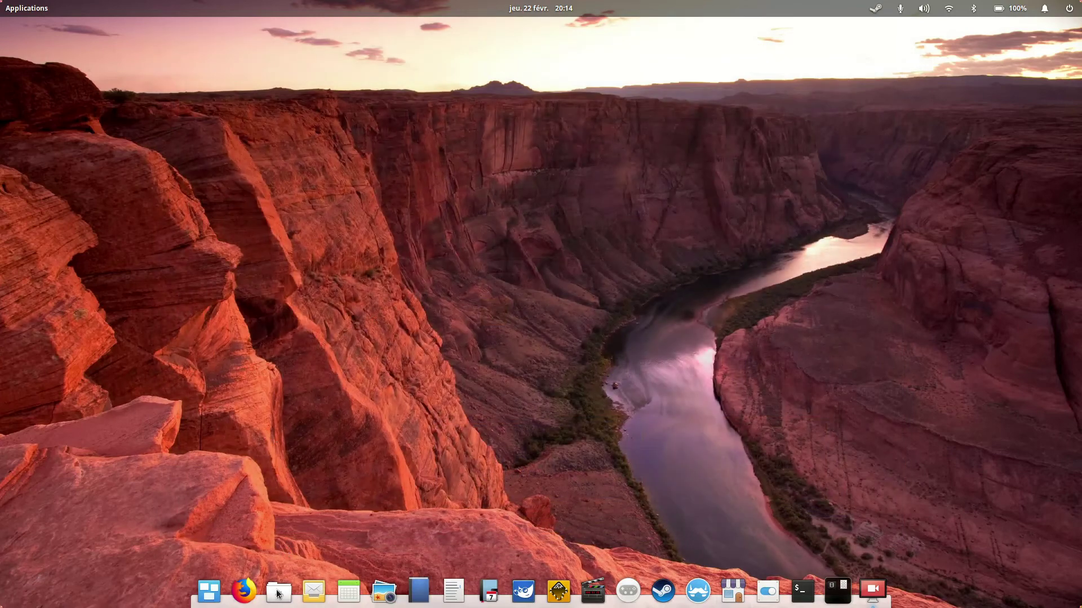
- Open Files on the home folder and move its window toward the upper left
left_click(277, 594)
left_click(330, 172)
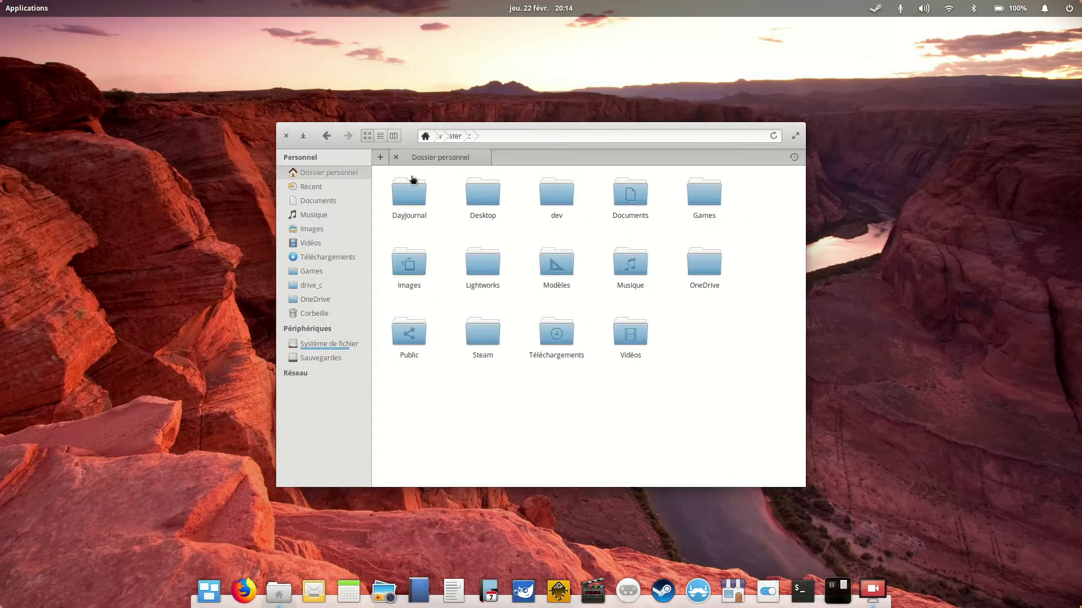
left_click_drag(407, 146, 378, 137)
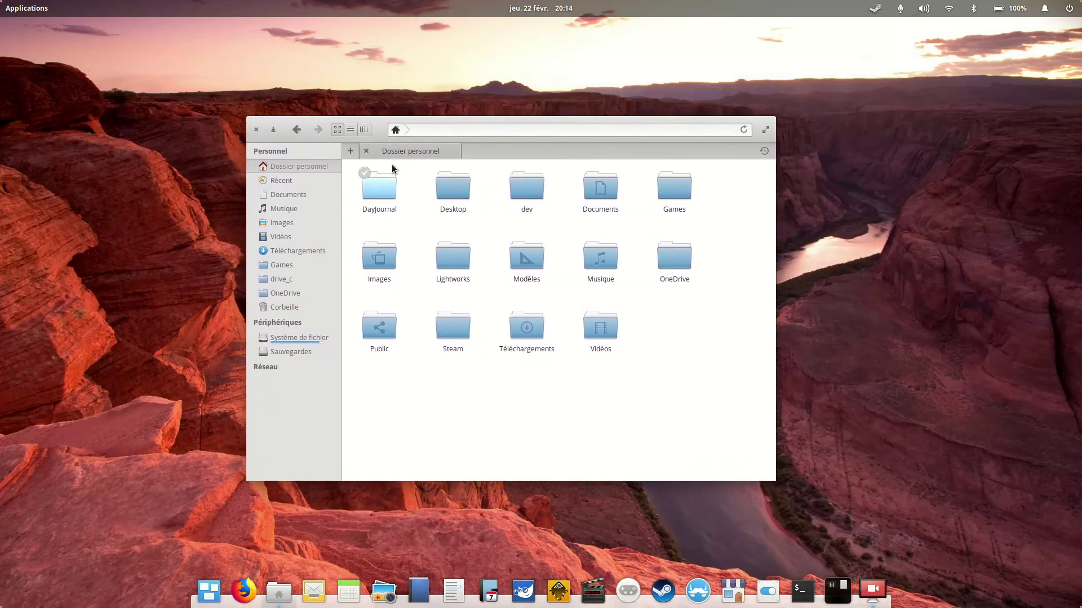
- Open Calendar, move and enlarge it, close it, then nudge the Files window
left_click(349, 591)
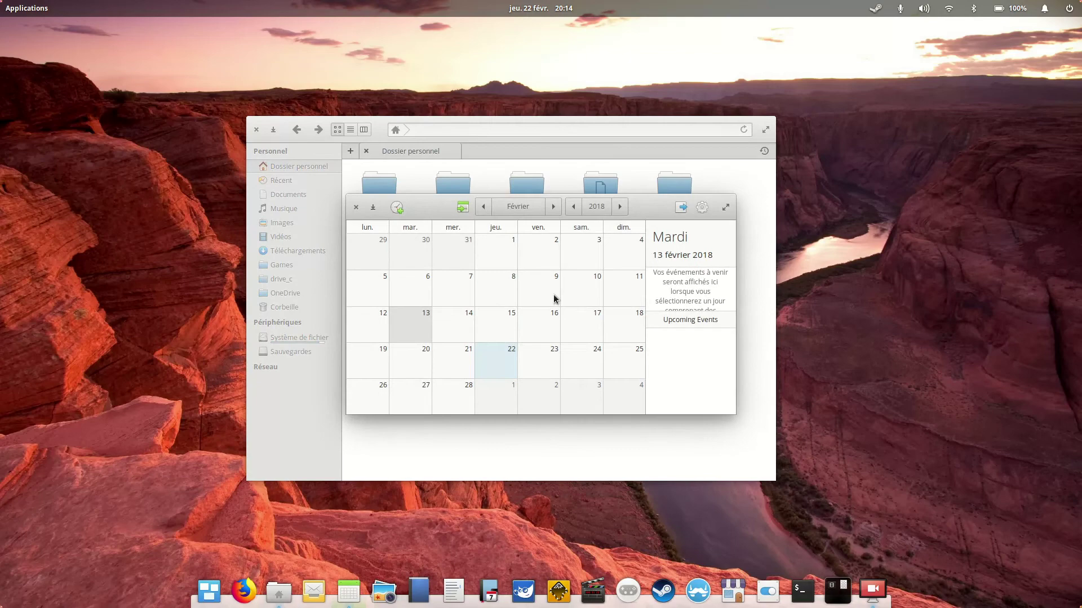
left_click_drag(413, 214, 352, 114)
left_click_drag(671, 323, 859, 512)
left_click(295, 107)
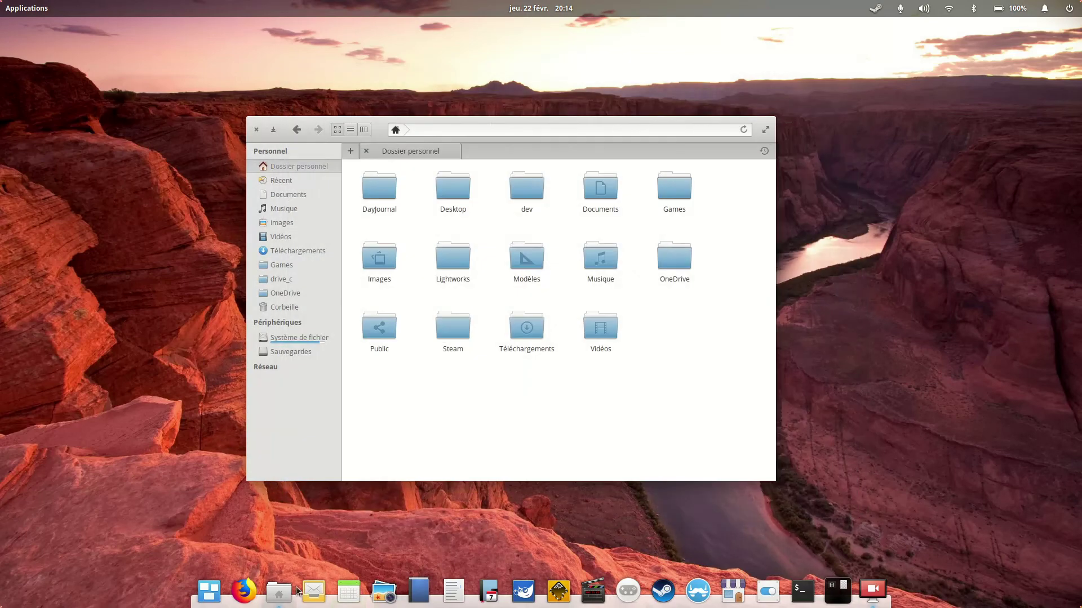
left_click_drag(523, 144, 534, 161)
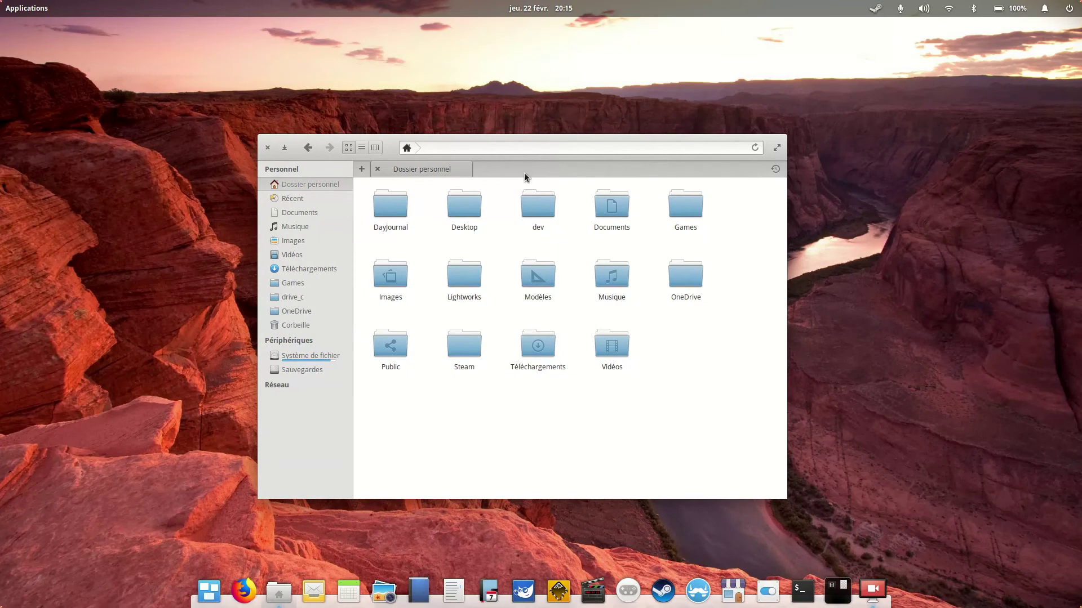